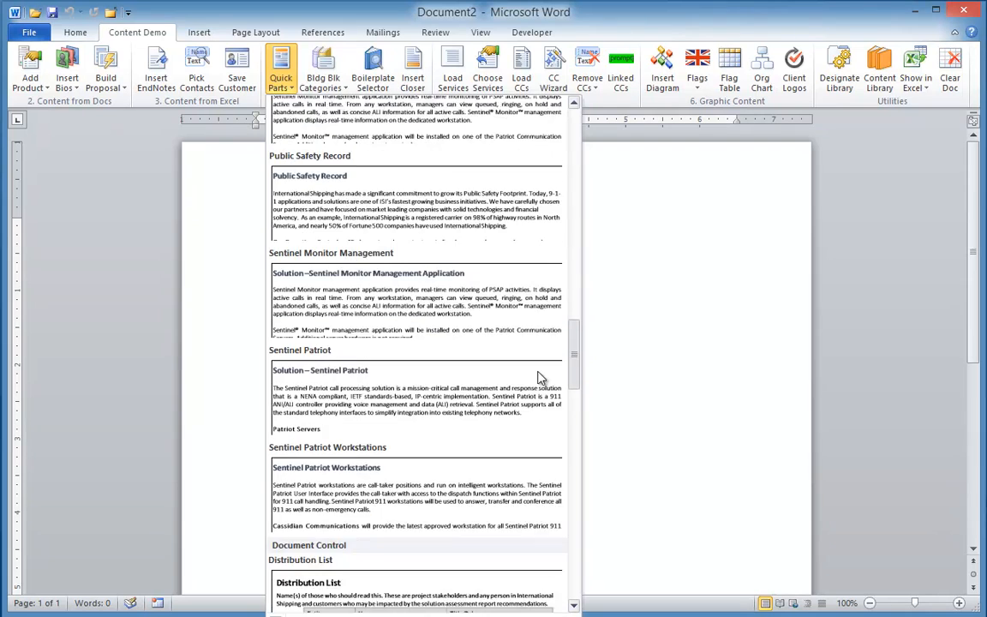
scroll(535, 428, "down", 11)
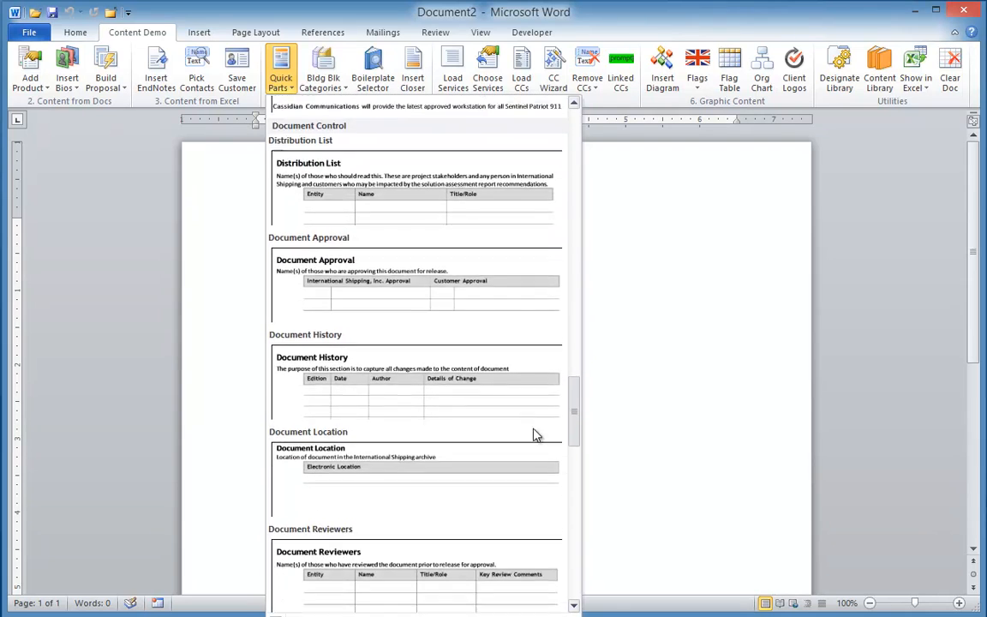
Examine the Document Control building blocks in the Quick Parts gallery and the document control tables inserted in the document.
left_click(357, 182)
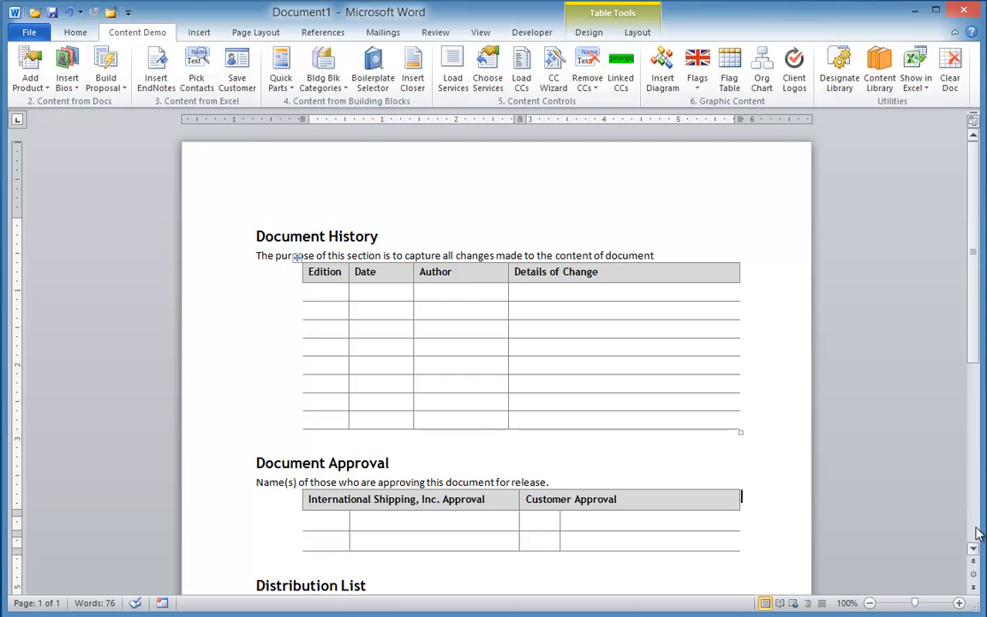
scroll(979, 533, "down", 5)
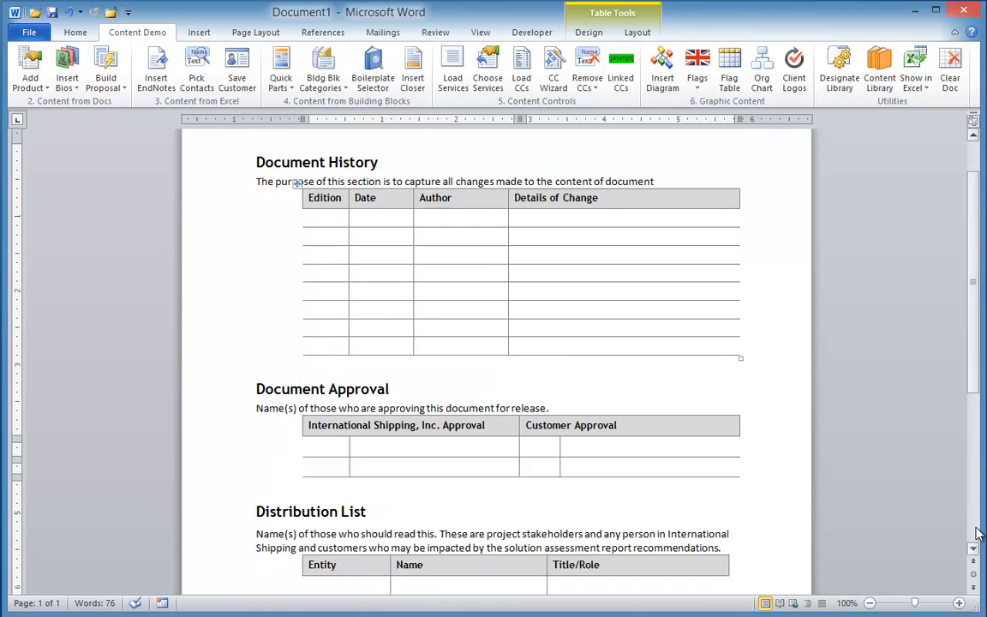
scroll(979, 533, "down", 1)
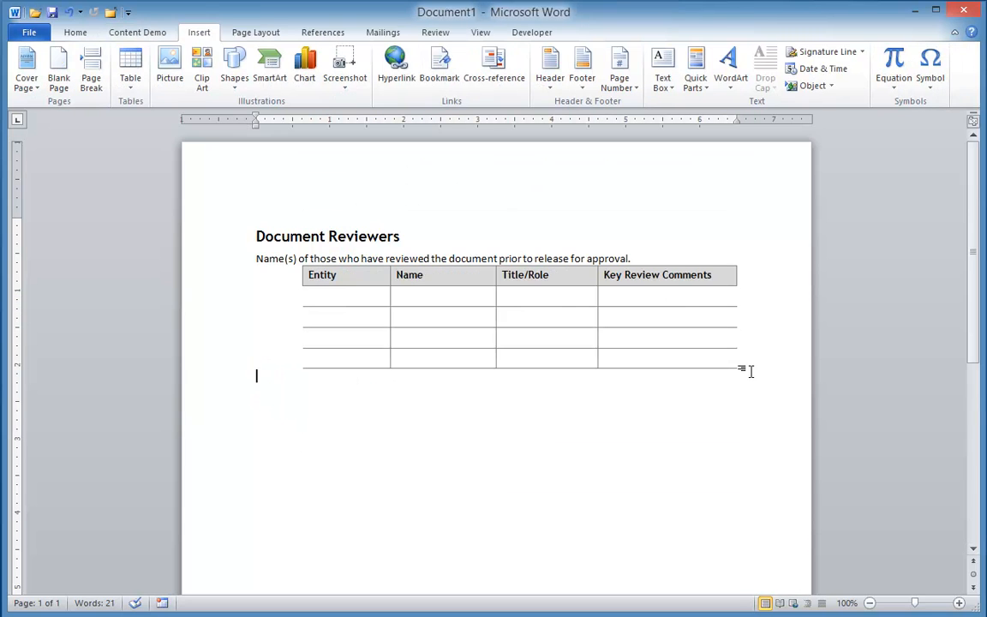
Save the Document Reviewers heading, text and table as a Quick Parts building block in the Document Control category.
left_click_drag(751, 370, 239, 231)
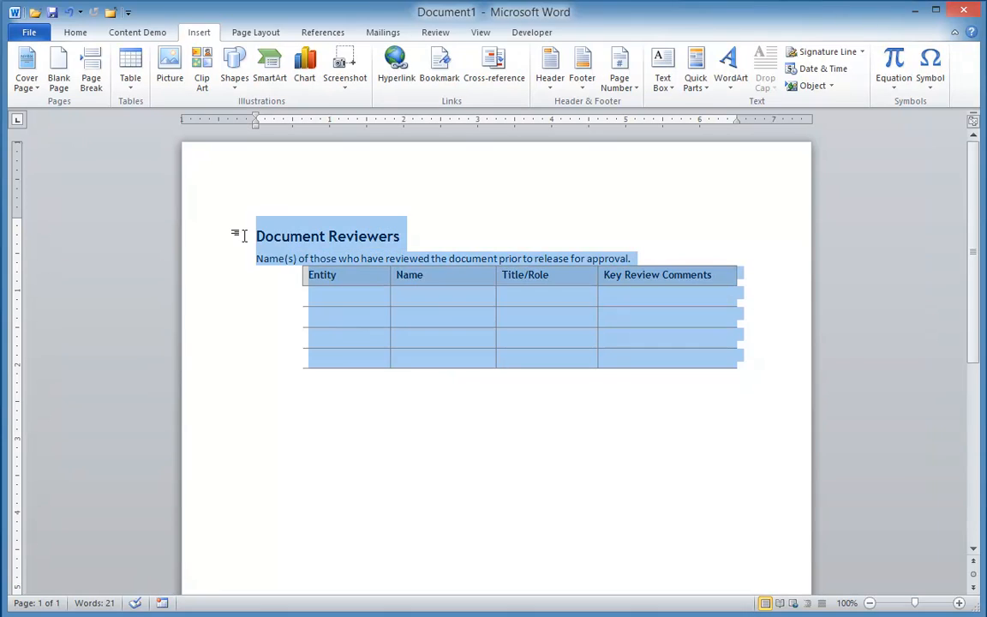
key("alt+F3")
left_click(598, 277)
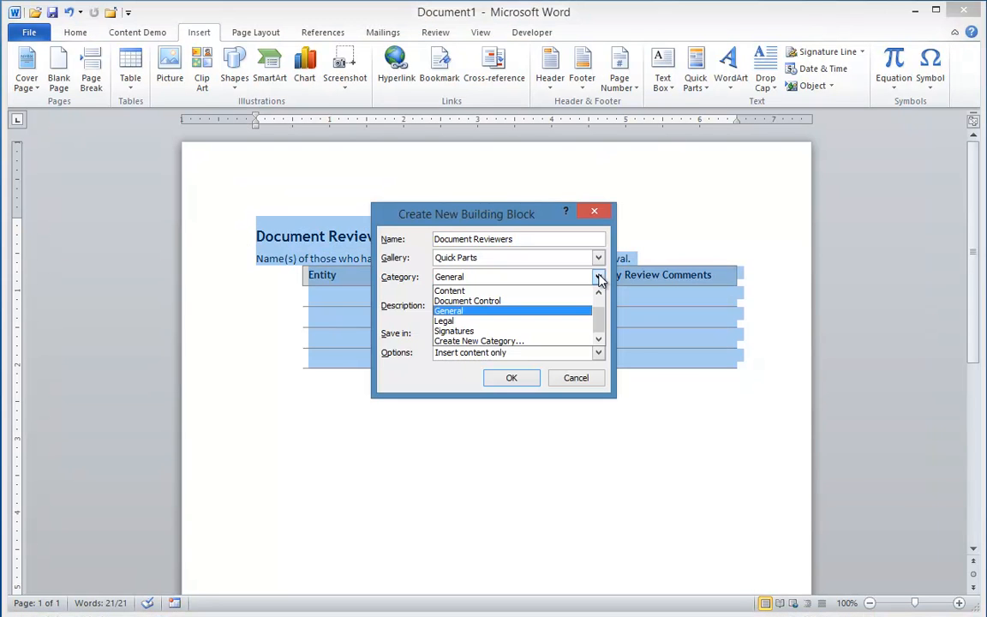
left_click(489, 300)
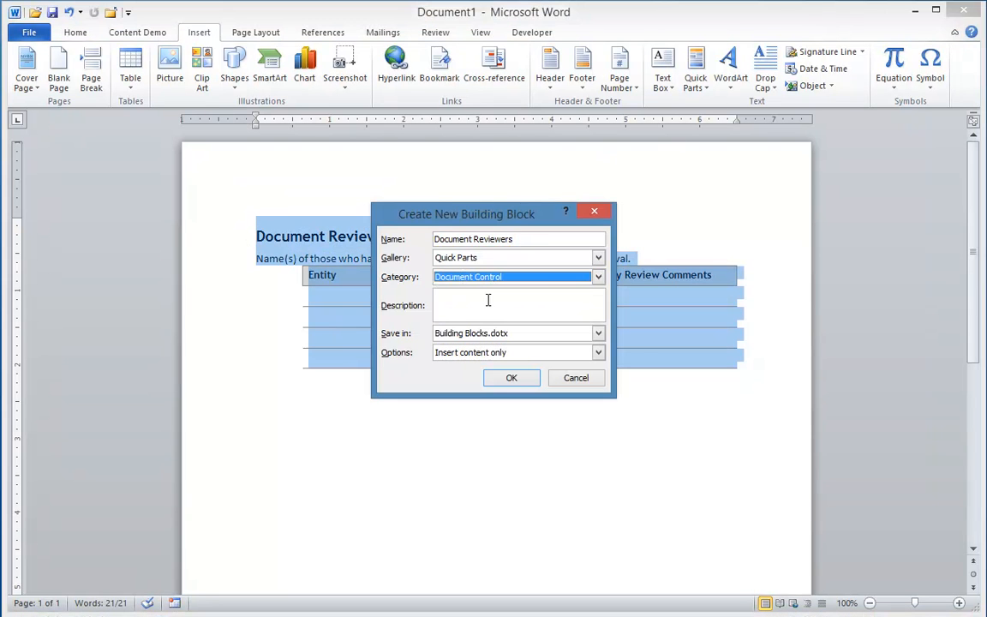
left_click(513, 378)
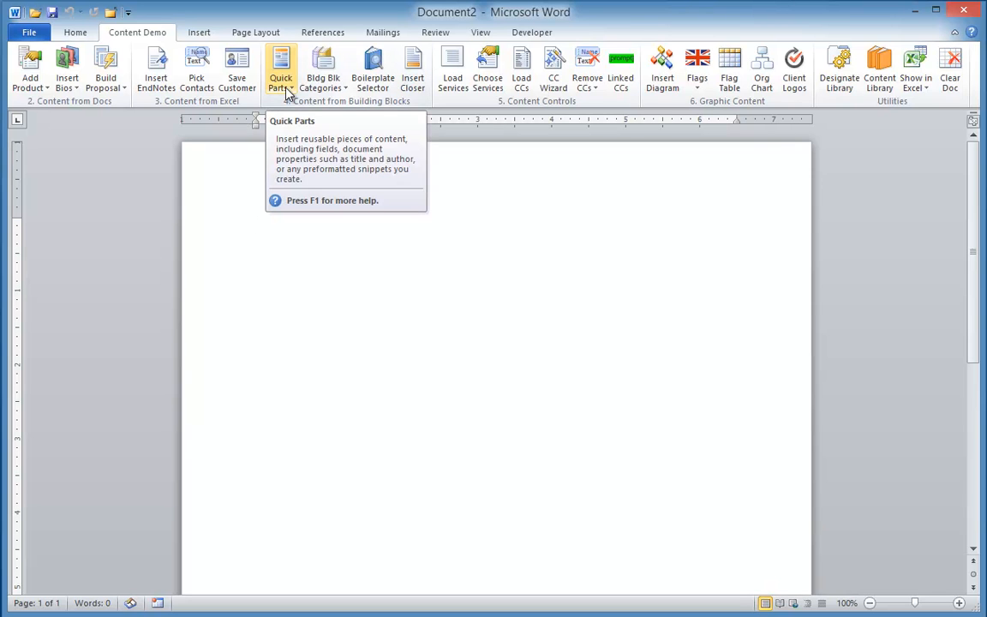
Insert the Document Approval building block from Quick Parts into the blank document.
left_click(286, 92)
scroll(581, 348, "down", 5)
left_click_drag(581, 348, 590, 421)
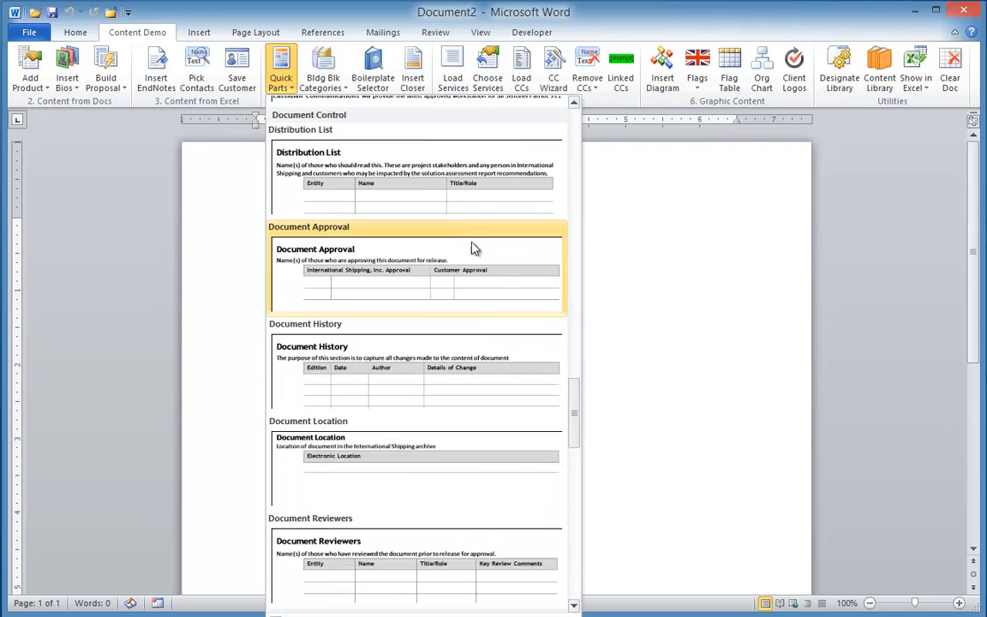
left_click(419, 283)
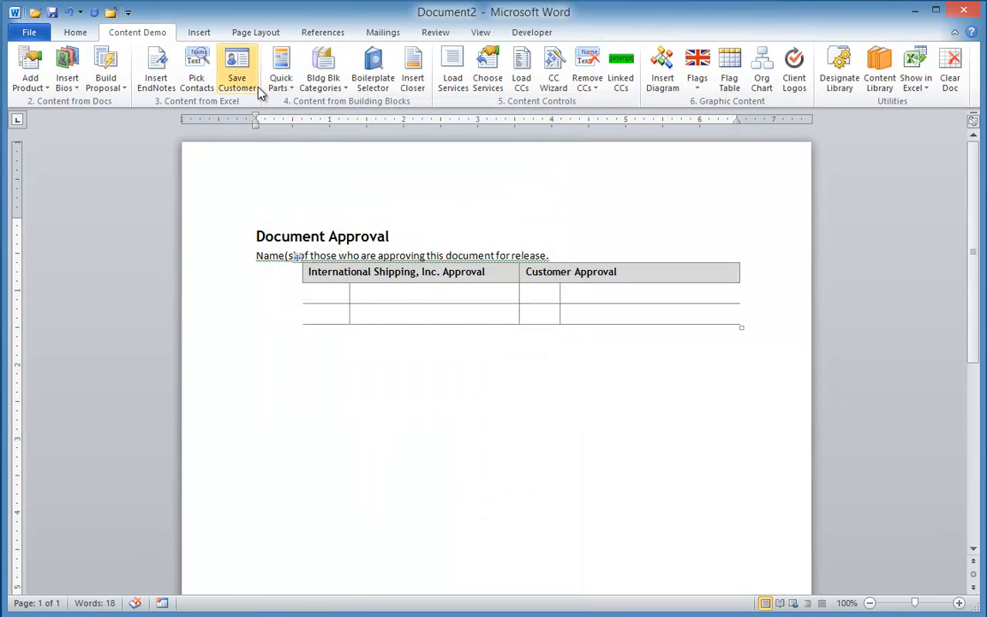
Look through the Quick Parts gallery for further building blocks.
left_click(285, 81)
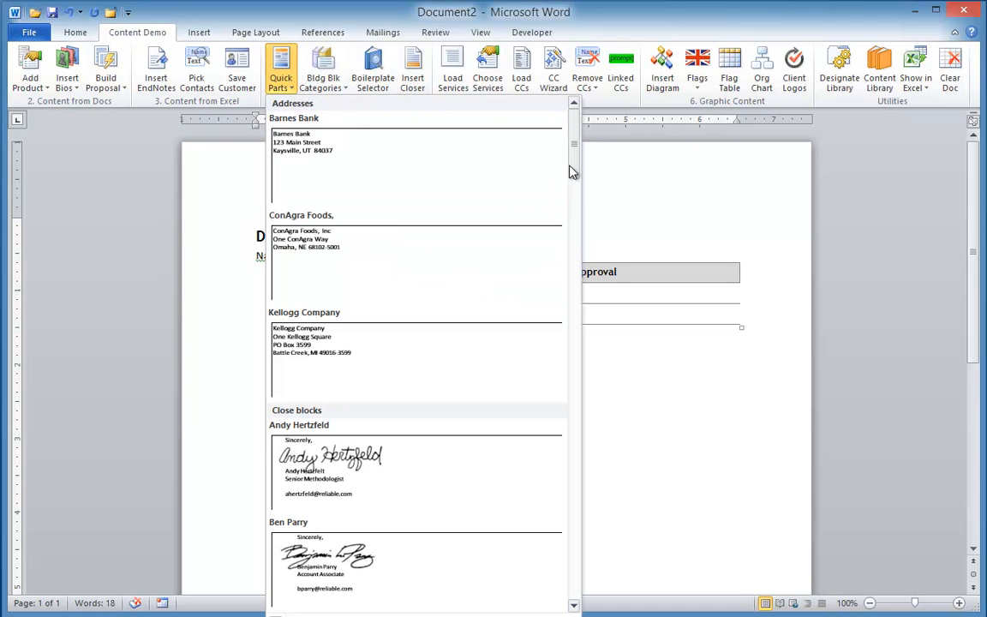
scroll(575, 159, "down", 1)
mouse_move(579, 169)
left_mouse_down()
mouse_move(568, 359)
mouse_move(547, 201)
left_mouse_up()
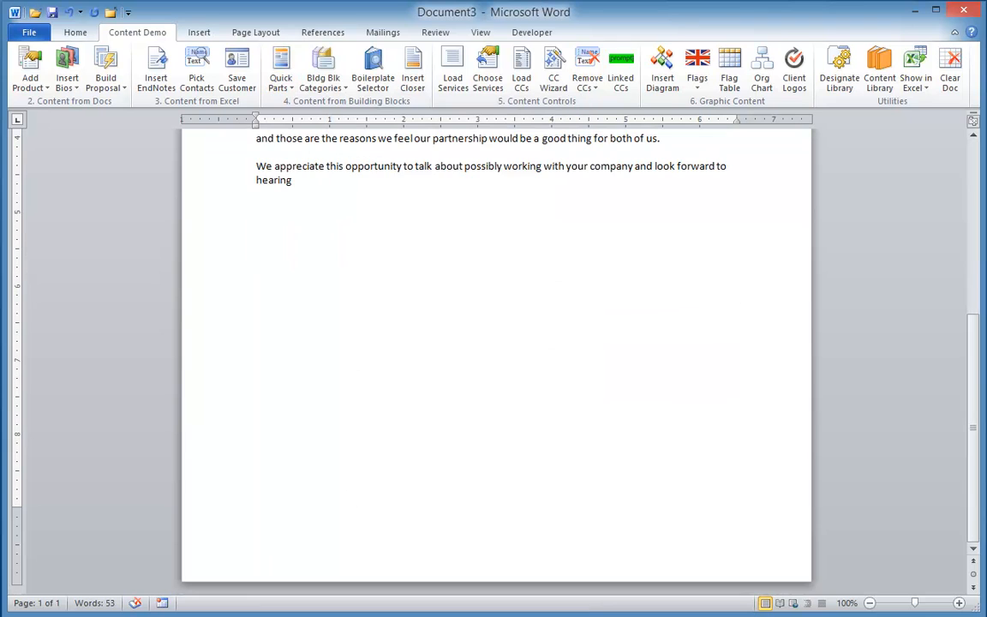
Complete the letter's last sentence with "from you soon so we can continue the discussion.".
type("from you soon")
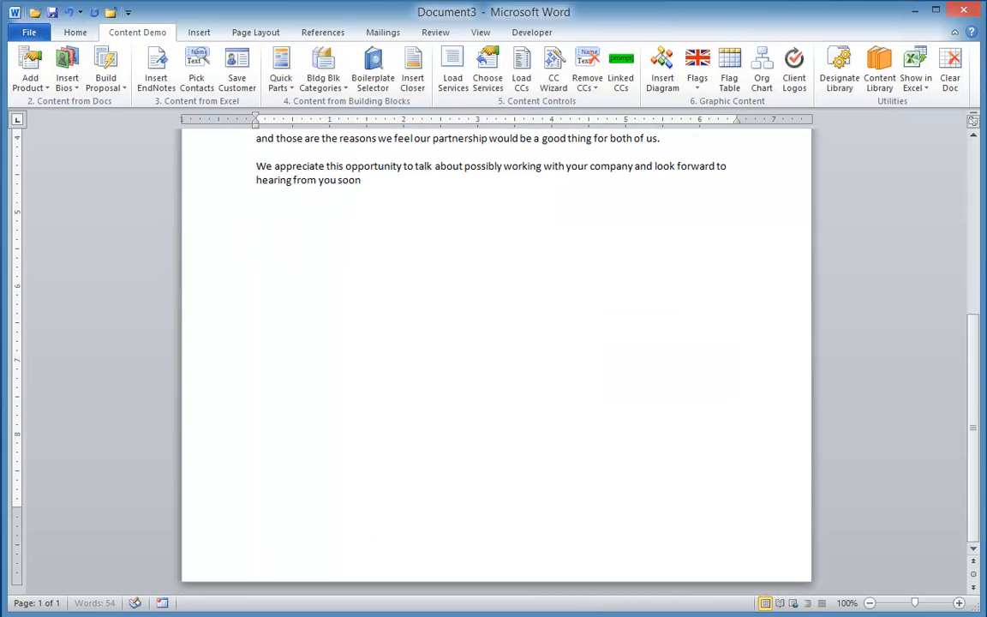
type(" so we can continue the discs")
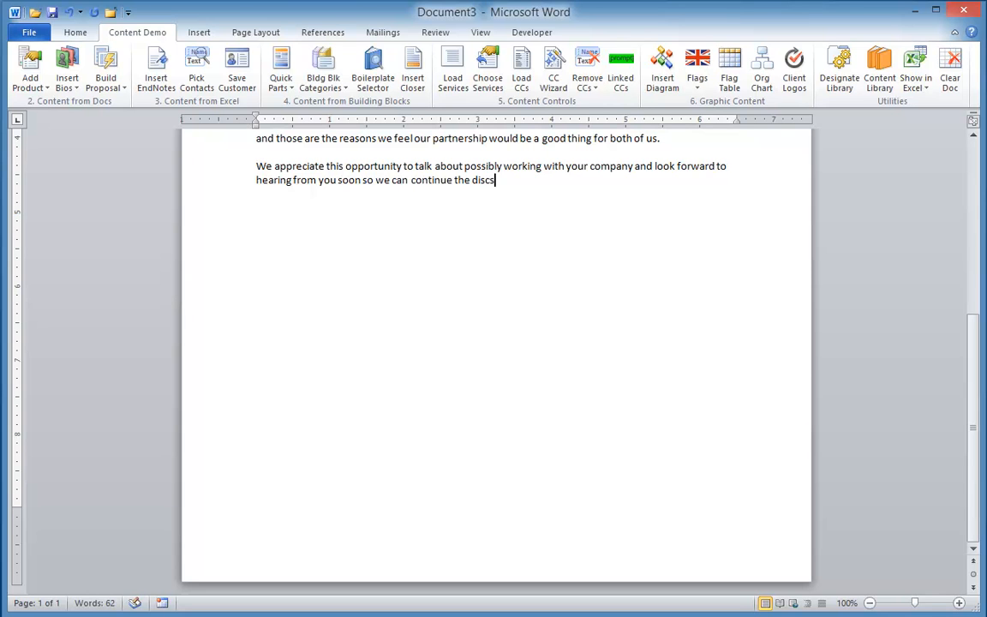
key("BackSpace")
type("ussion.")
Insert the Project Manager's signature block from the Close blocks category of Quick Parts below the closing paragraph.
left_click(280, 73)
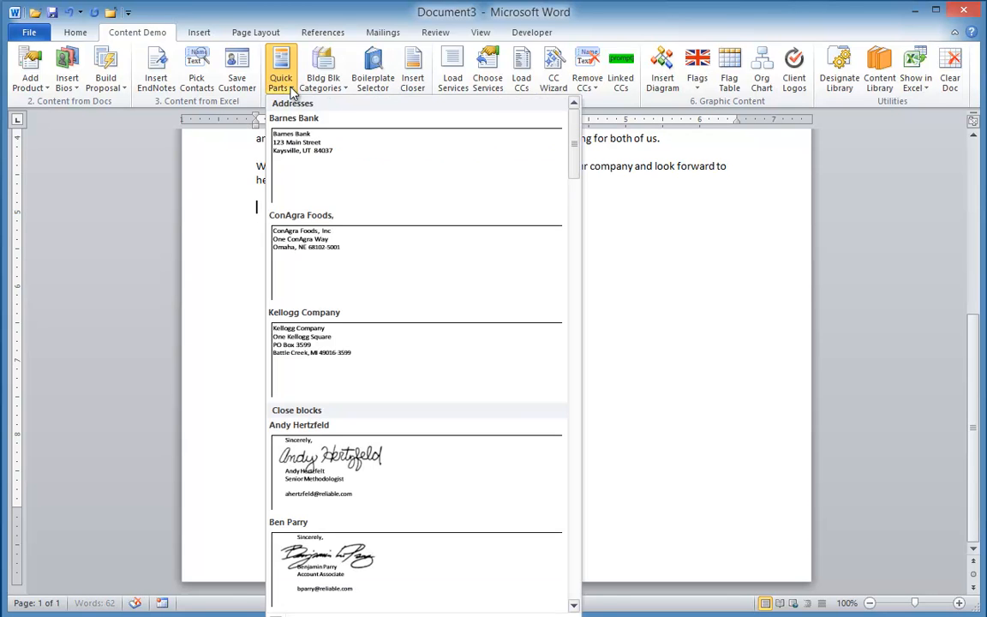
left_click(573, 537)
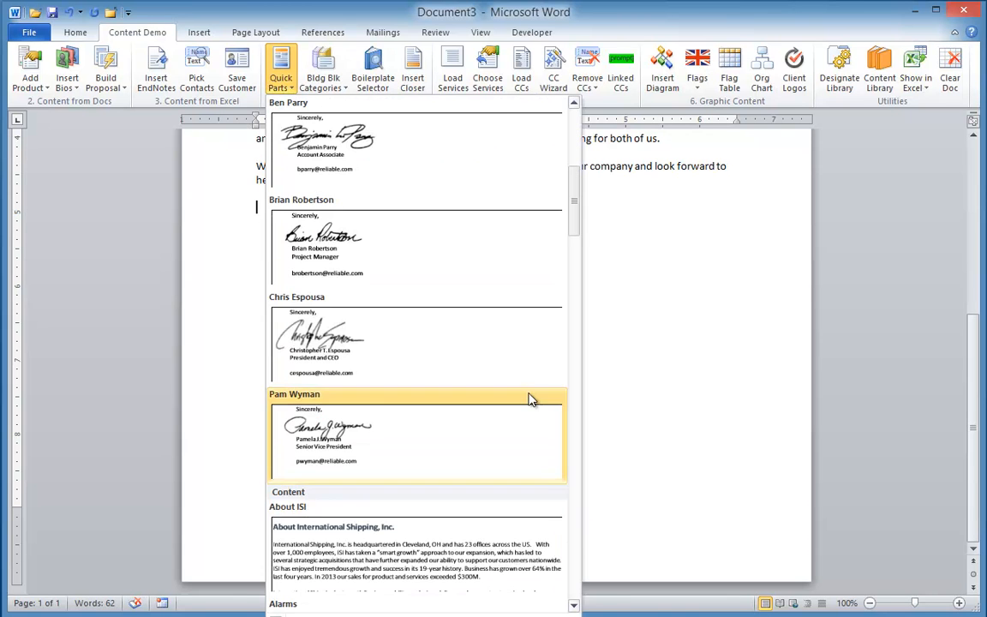
left_click(363, 247)
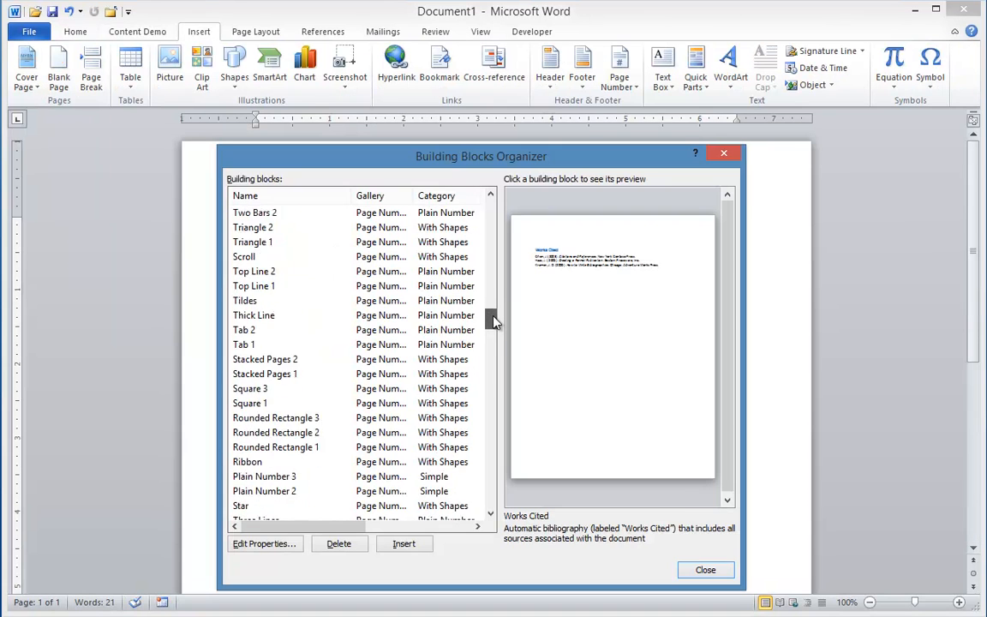
left_click_drag(494, 319, 563, 438)
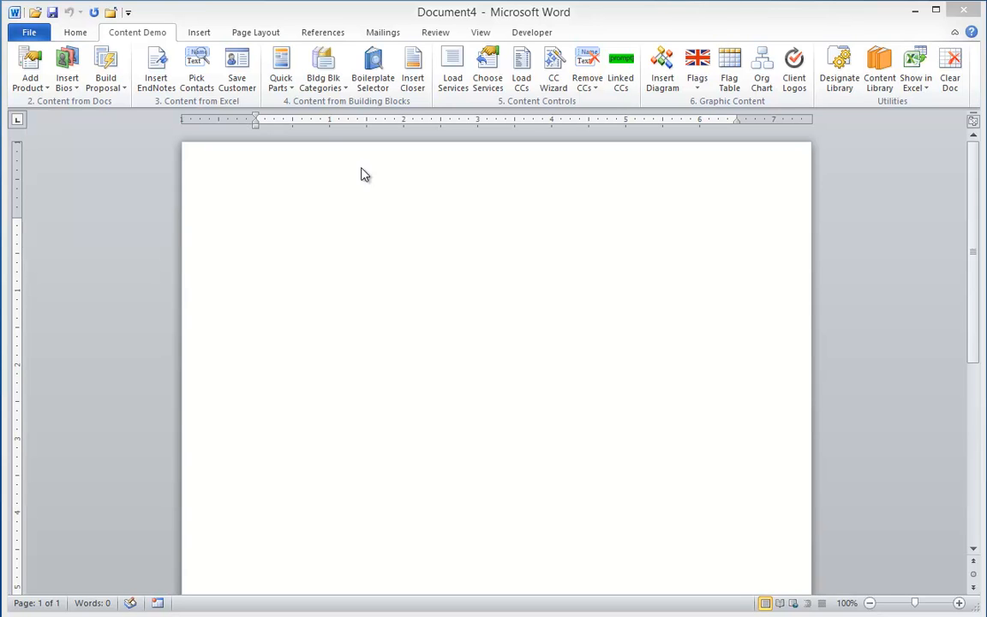
Browse the Quick Parts gallery without inserting a building block.
left_click(283, 86)
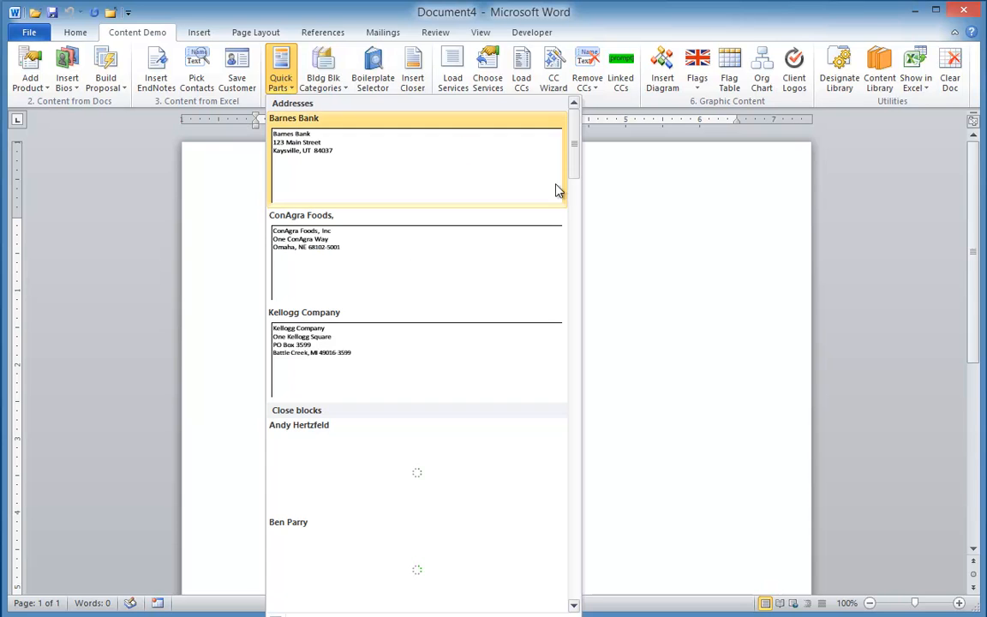
left_click_drag(574, 167, 573, 254)
left_click(447, 233)
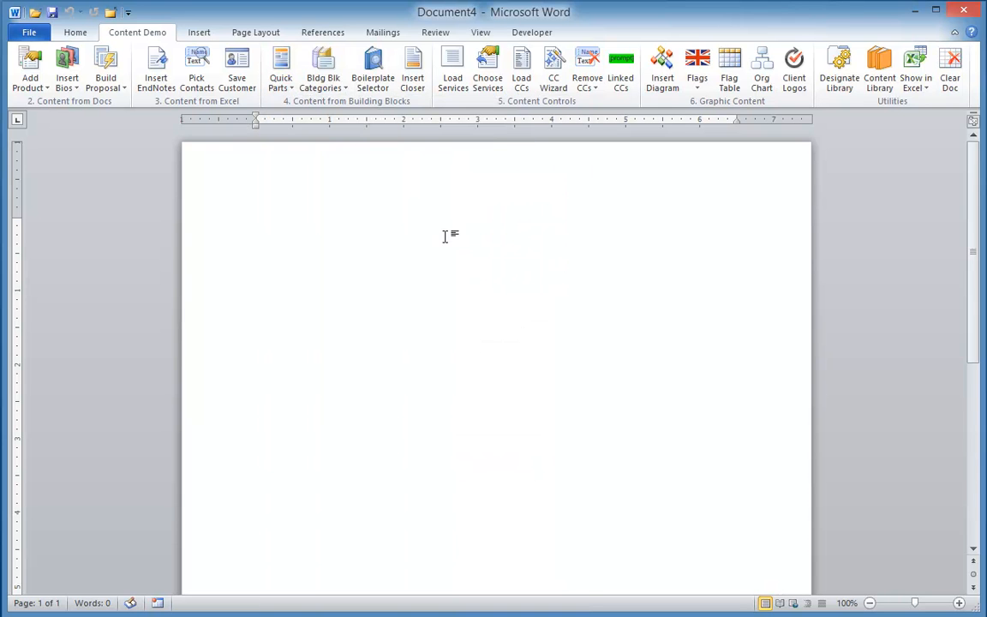
Insert the Document Approval table using the Doc Control Tables building block category.
left_click(337, 95)
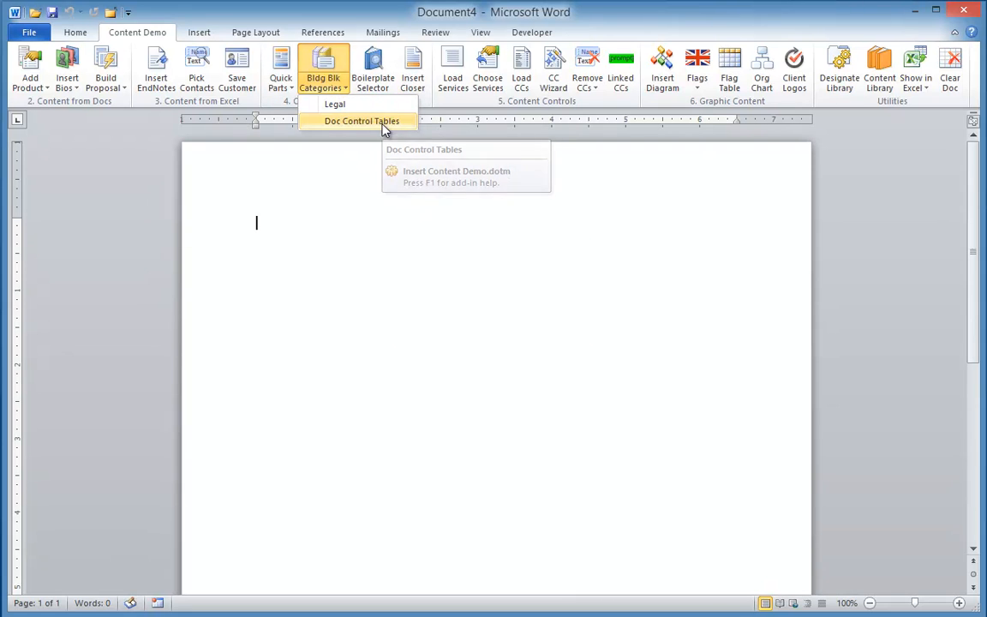
left_click(385, 125)
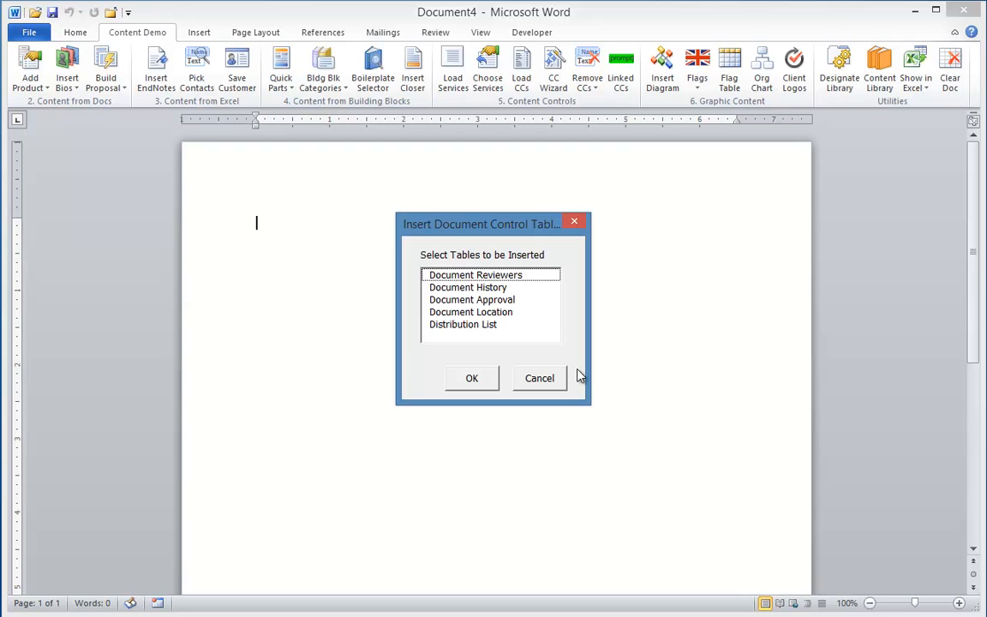
left_click(468, 279)
left_click(474, 288)
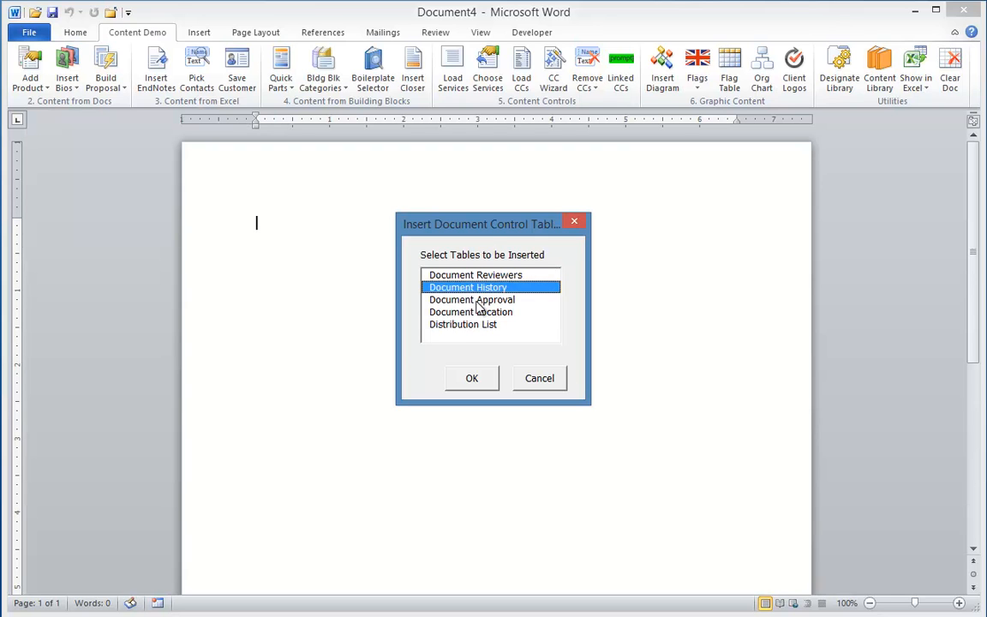
left_click(474, 300)
left_click(472, 378)
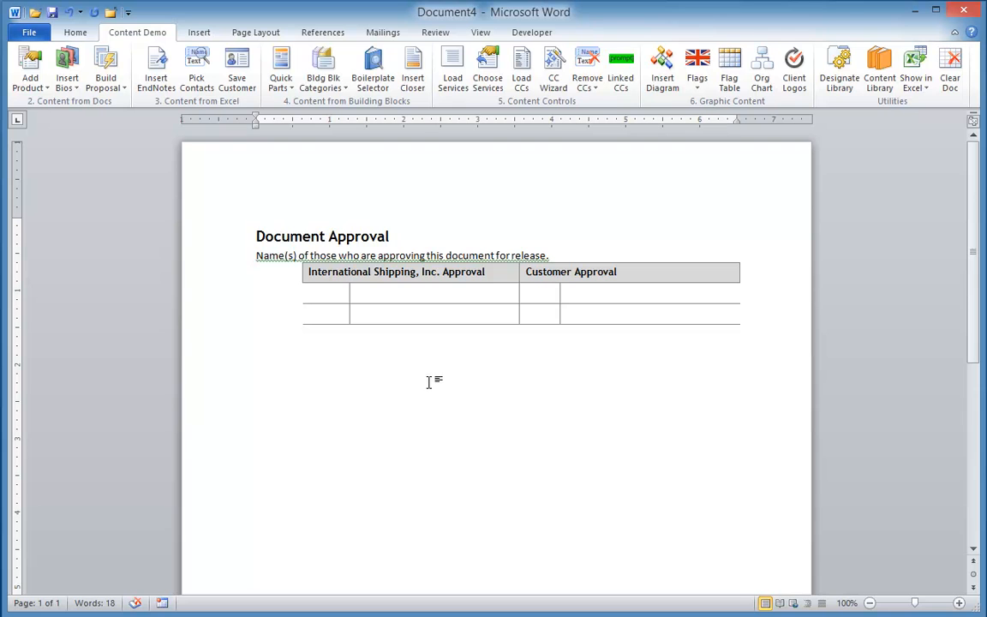
Clear the document and review the Content and Document Control building blocks in the Quick Parts gallery.
left_click(949, 70)
left_click(284, 89)
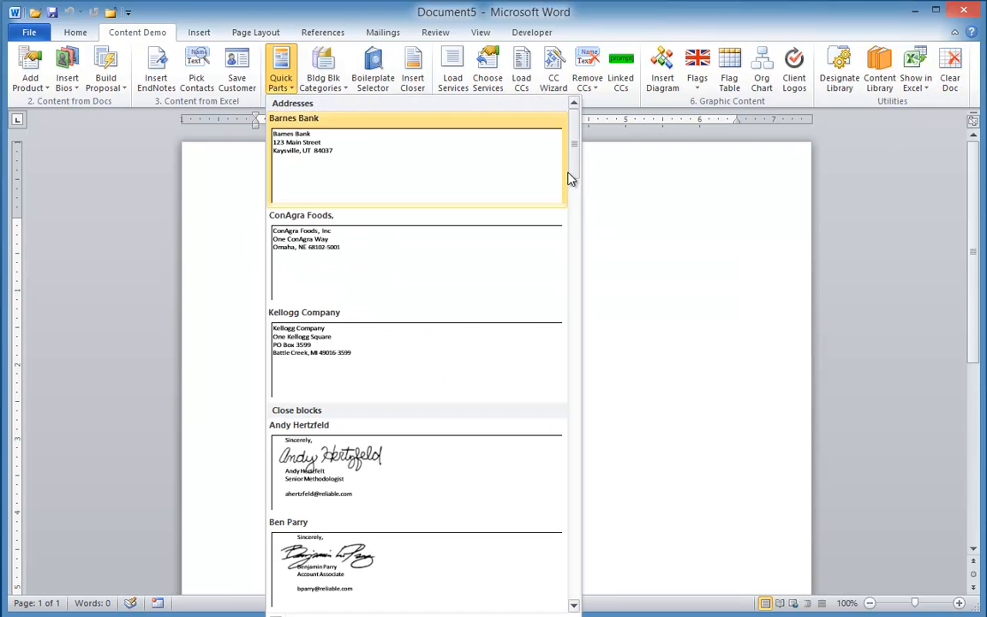
scroll(574, 177, "down", 2)
left_click_drag(574, 177, 562, 273)
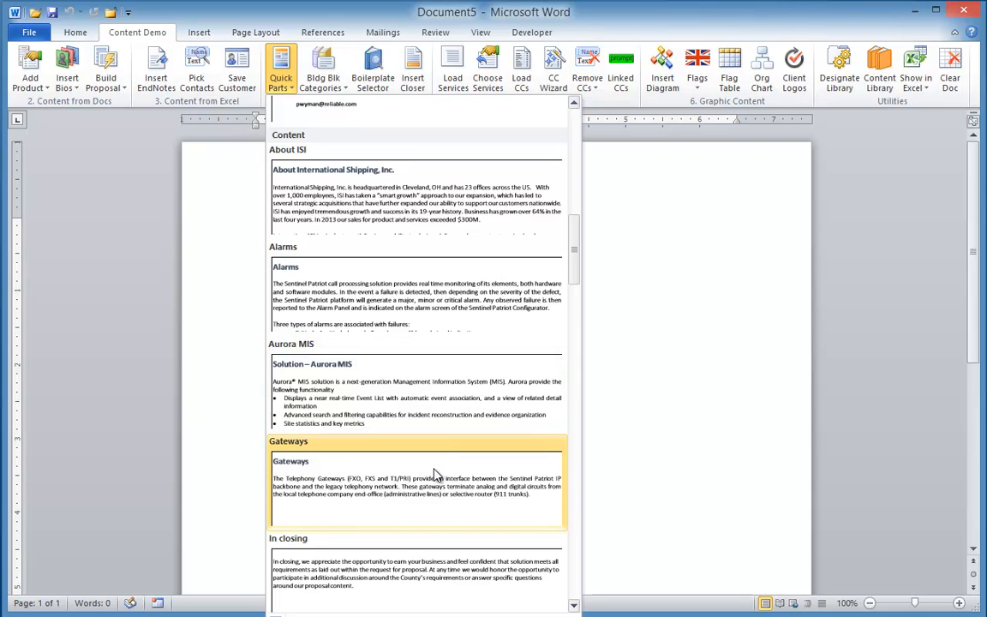
scroll(437, 474, "down", 3)
scroll(435, 474, "down", 3)
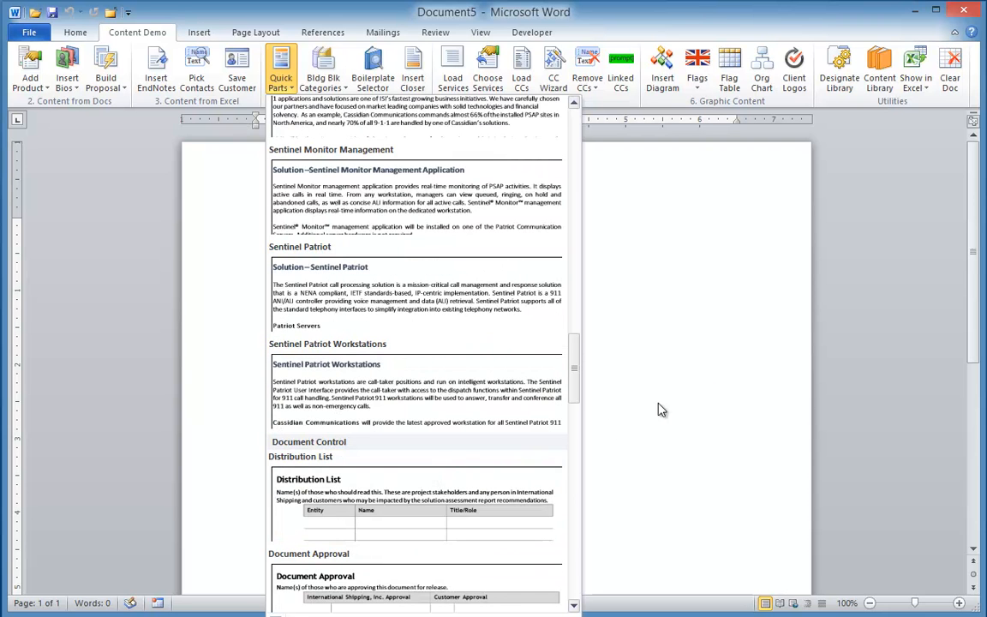
left_click(703, 381)
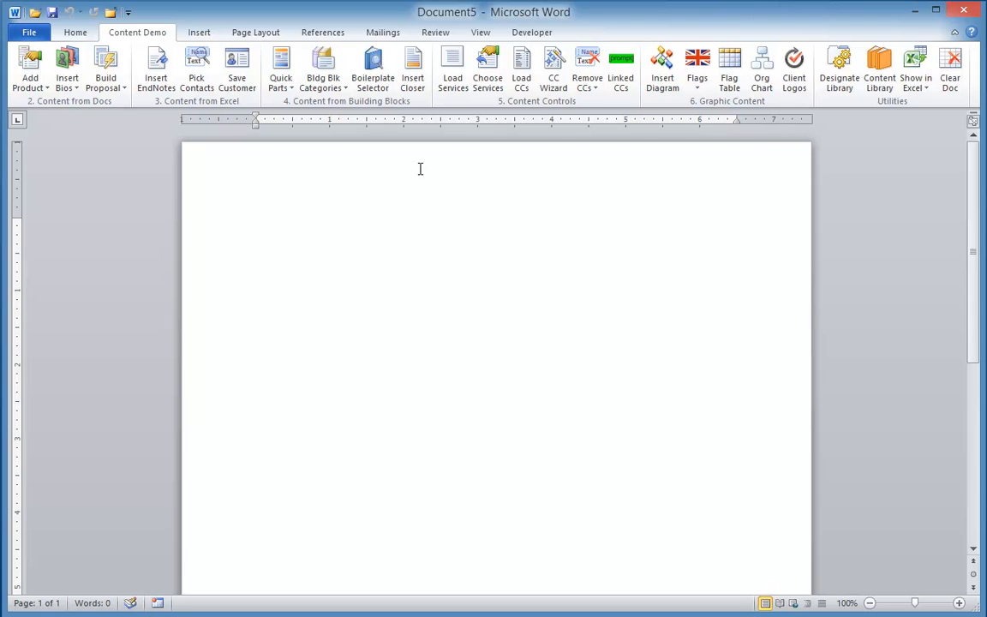
In the Boilerplate Selector, add About ISI, Mission and Clients, Public Safety Record, Monitor Management Application and In closing to the selected sections.
left_click(375, 91)
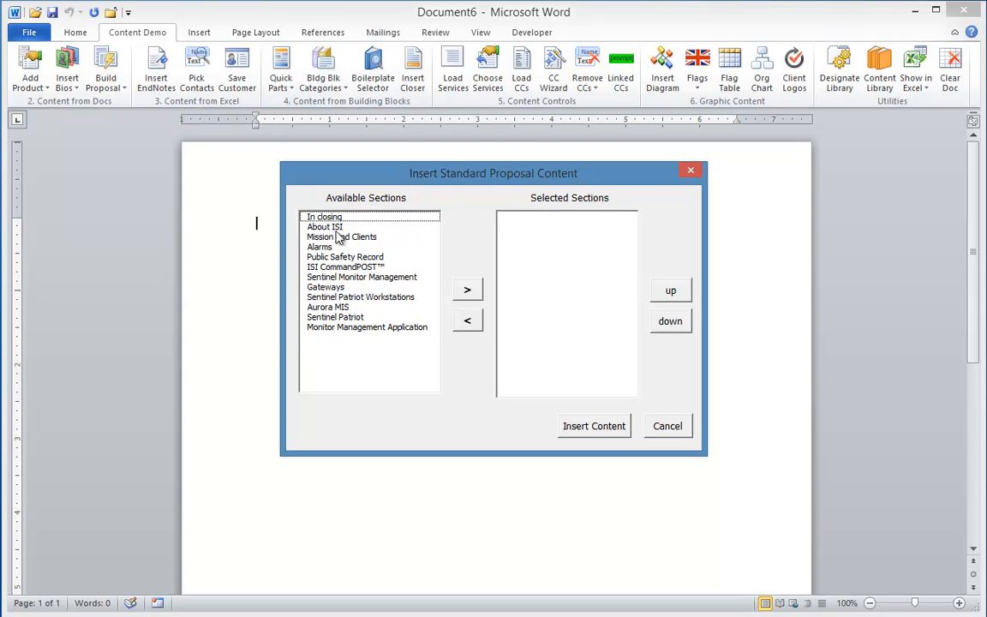
left_click(311, 227)
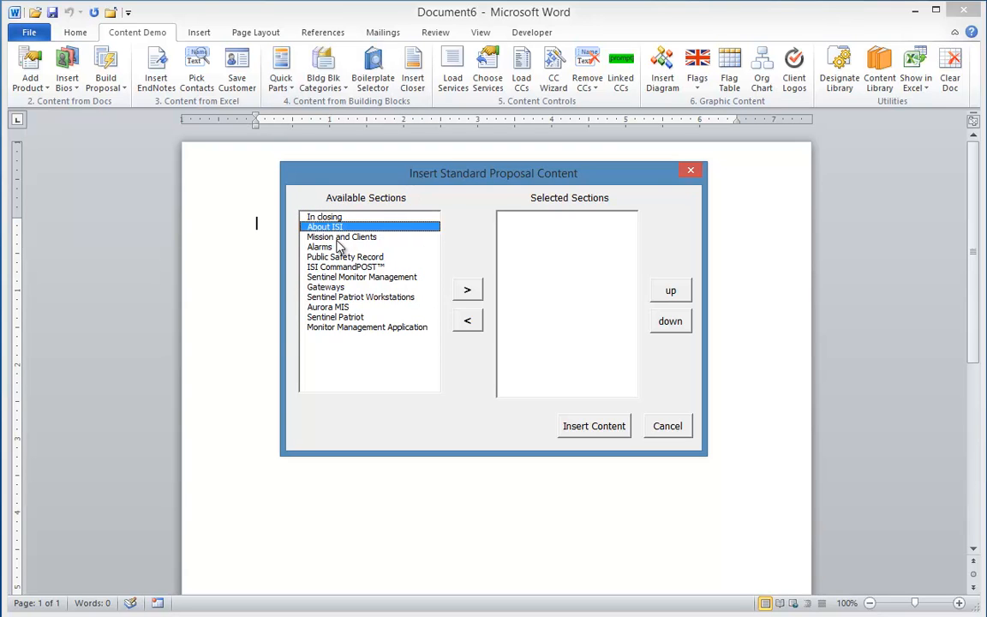
left_click(310, 237)
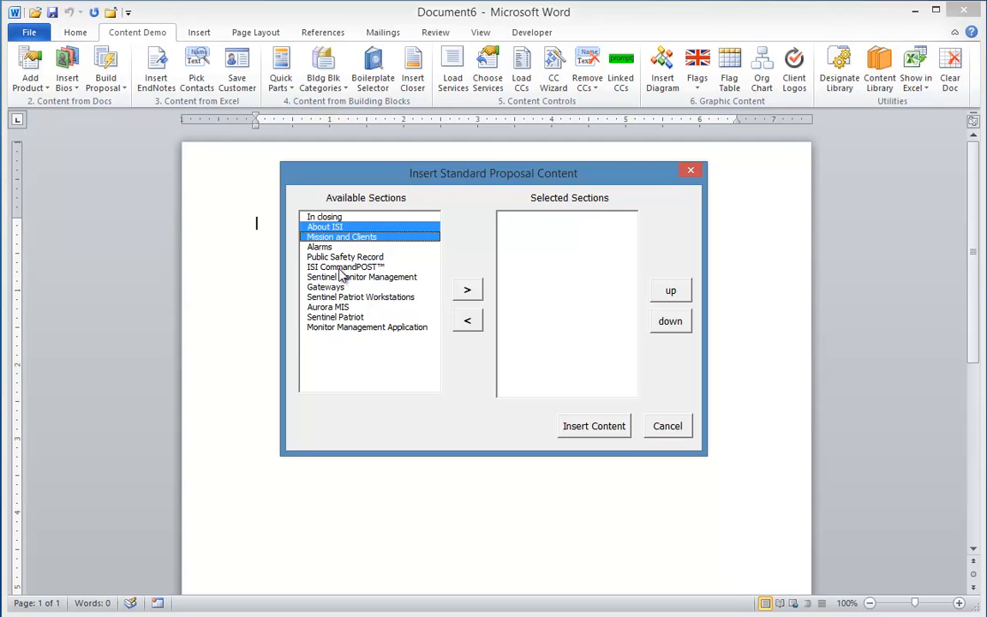
left_click(310, 257)
left_click(343, 327)
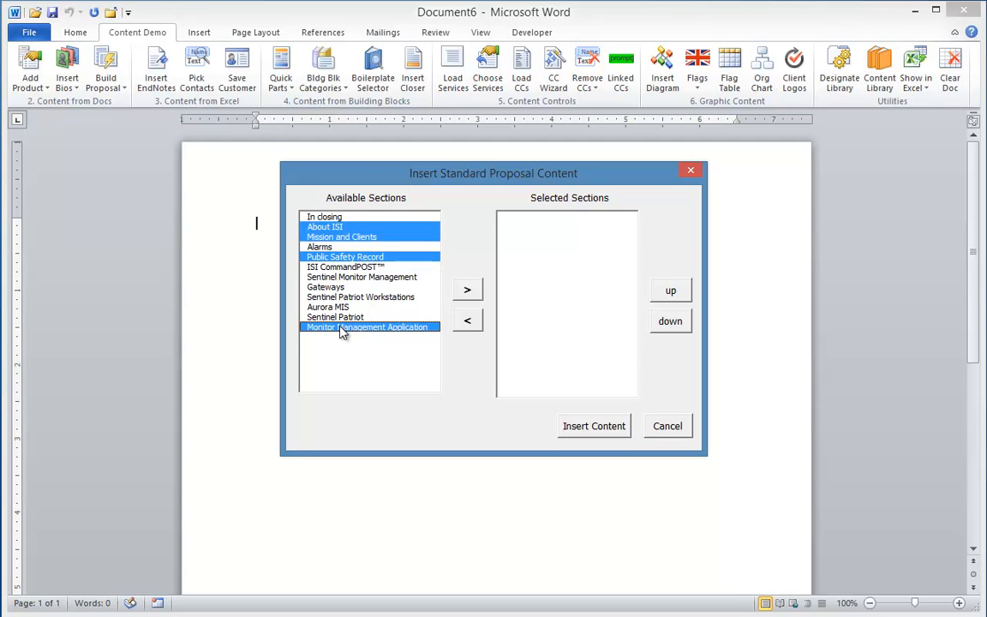
left_click(467, 290)
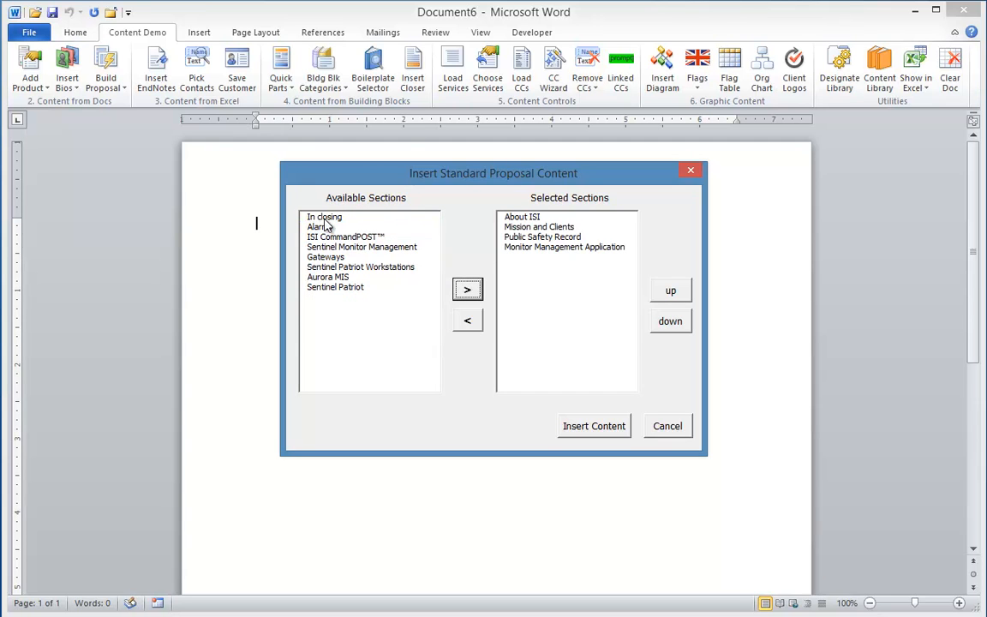
left_click(319, 217)
left_click(468, 293)
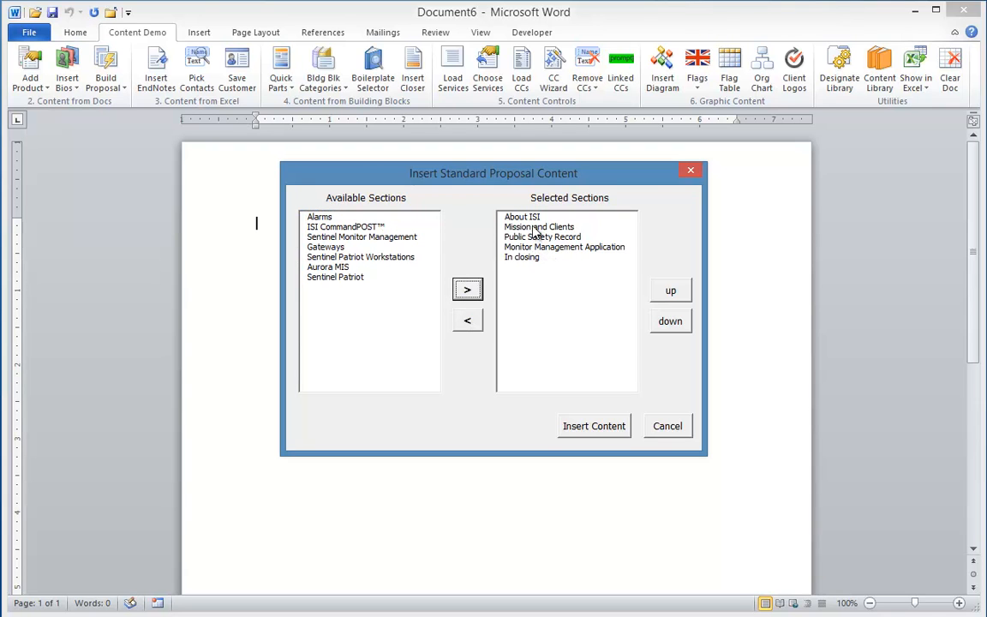
Move the Mission and Clients section below Public Safety Record in the selected sections.
left_click(596, 227)
left_click(670, 321)
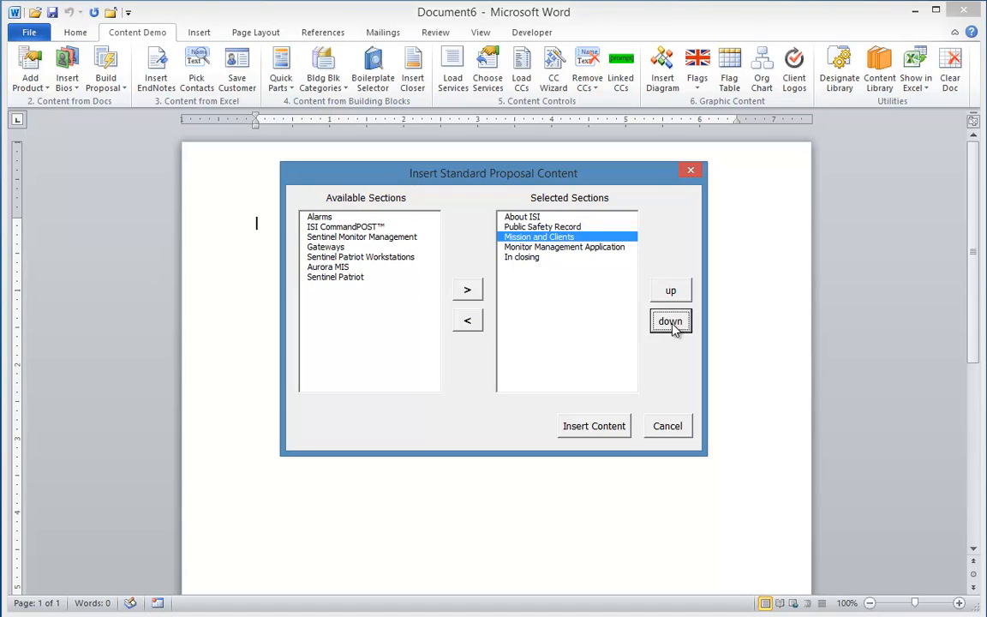
Move Mission and Clients below Monitor Management Application in the selected sections and insert the selected boilerplate content into the document.
left_click(671, 322)
left_click(616, 431)
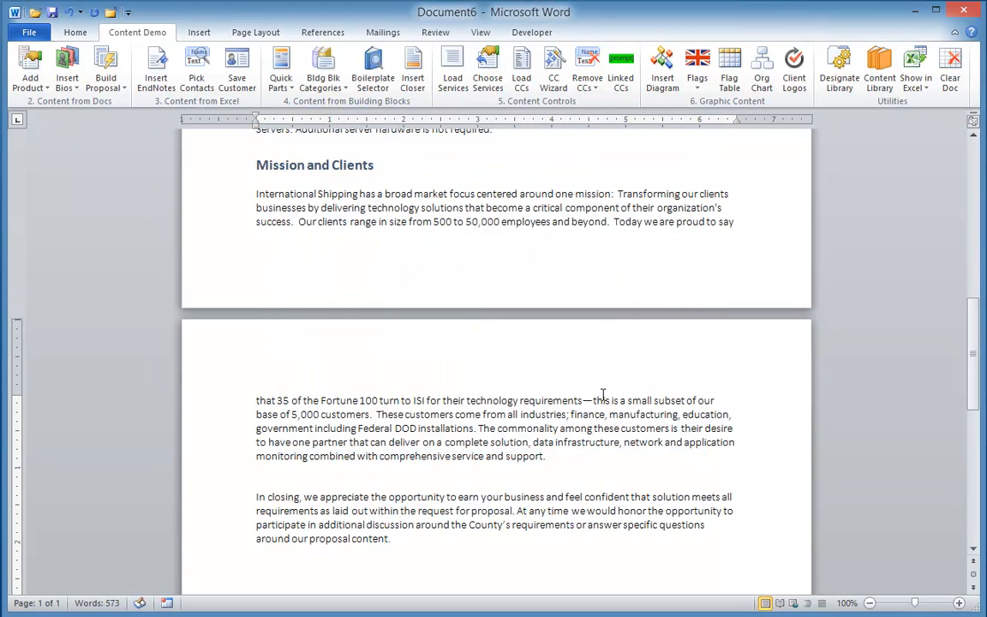
scroll(597, 392, "up", 10)
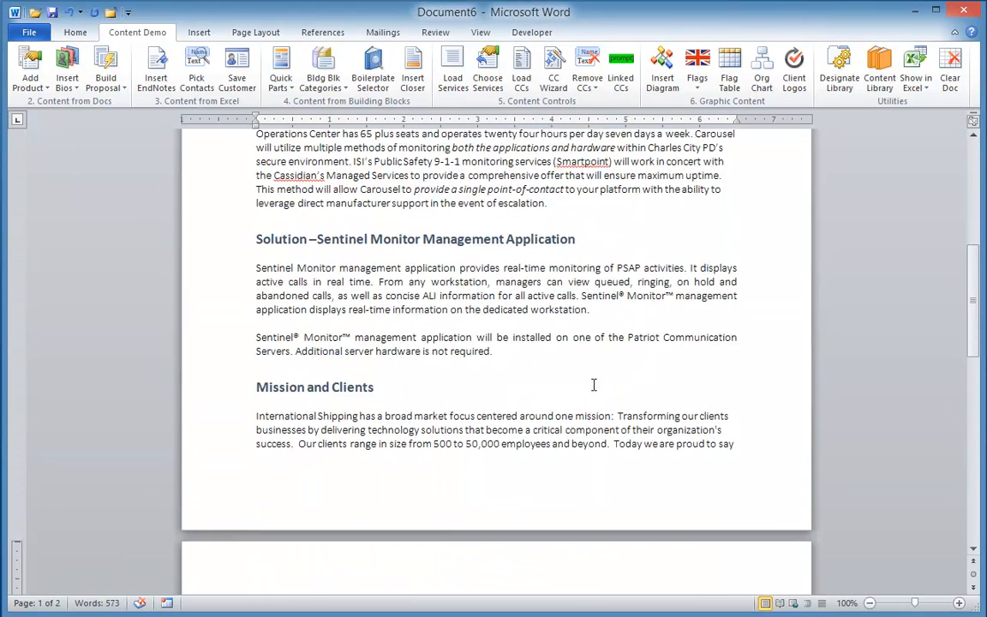
scroll(594, 384, "up", 3)
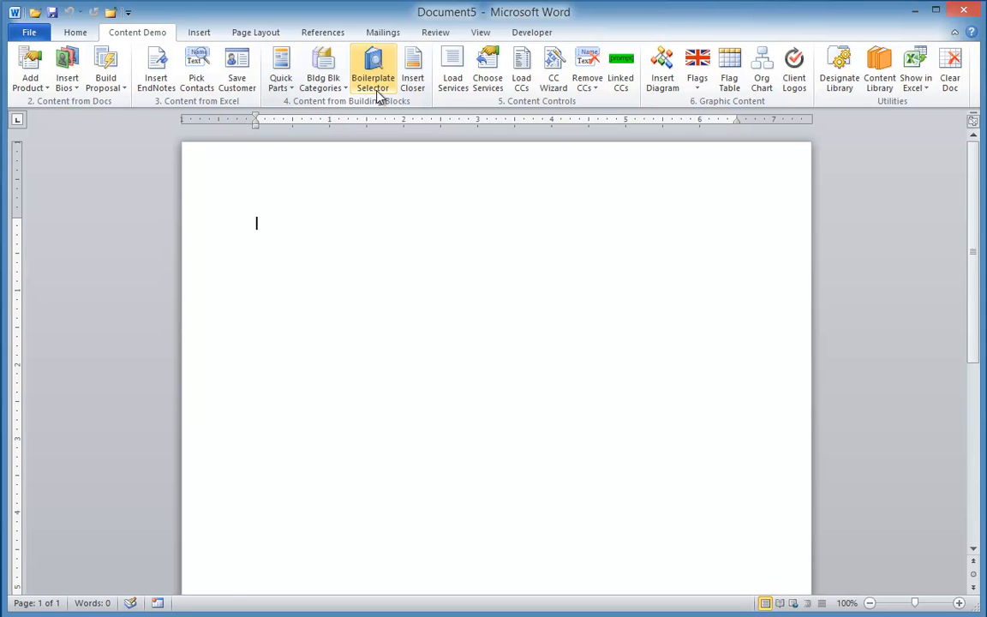
Complete the recipient's title as Vice President of Consumer Insights and fill the address placeholder with the ConAgra Foods building block.
type("Insights")
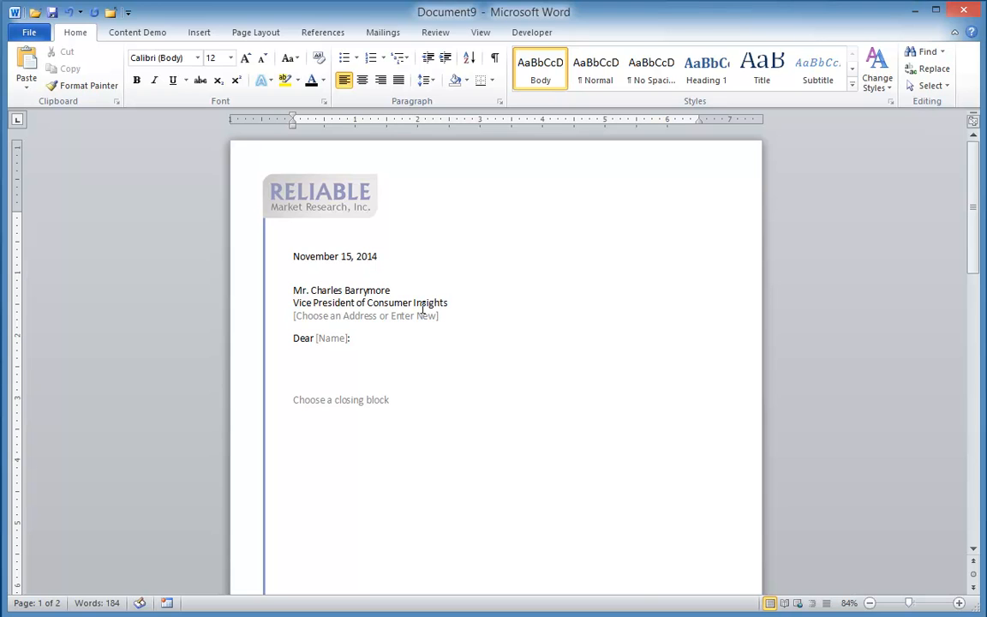
left_click(398, 315)
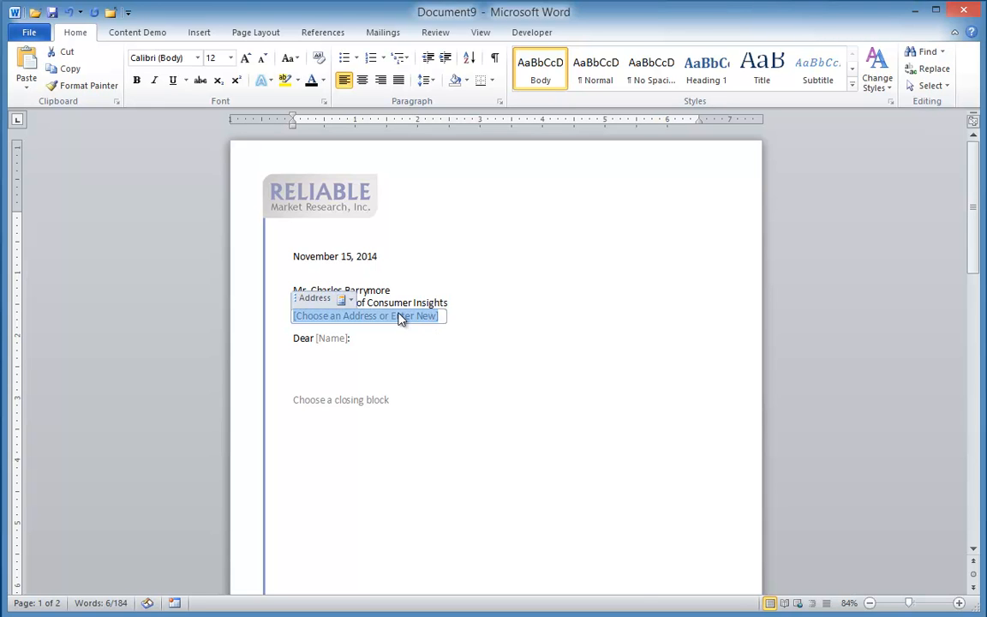
left_click(348, 300)
left_click(363, 545)
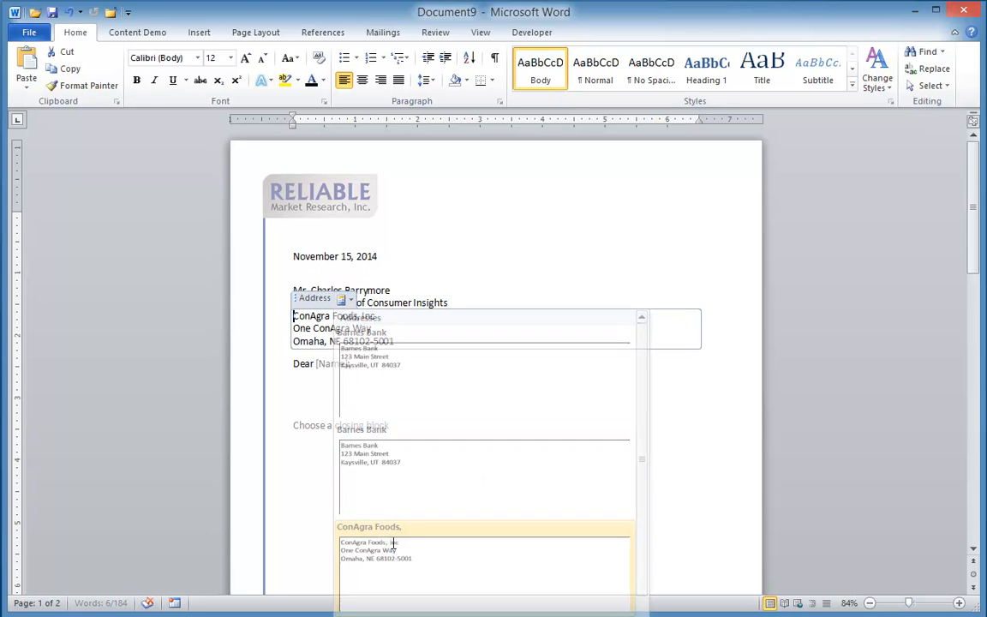
Enter the recipient's first name in the salutation and write the opening paragraph: "It was a pleasure to speak with you this week. Thanks so much for taking the time to discuss your ideas.".
left_click(333, 365)
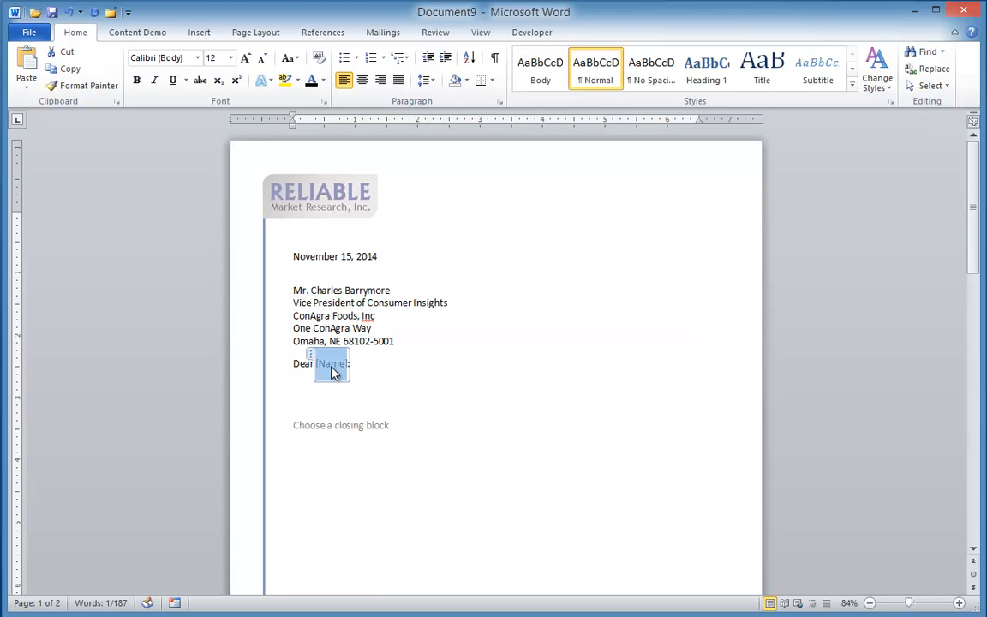
type("Cha")
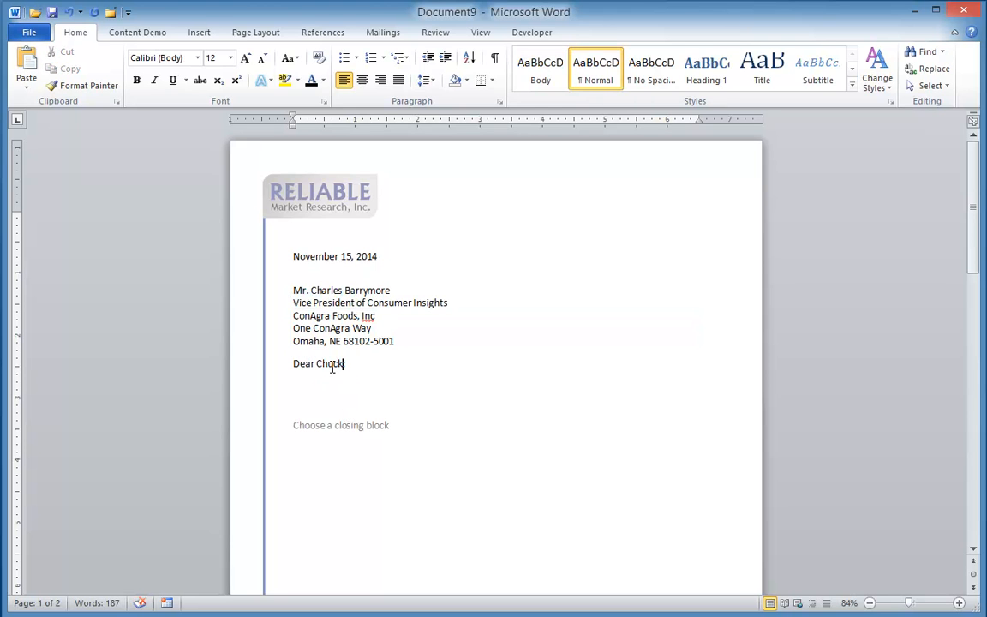
left_click(299, 387)
type("It was a pleasure to speak with ")
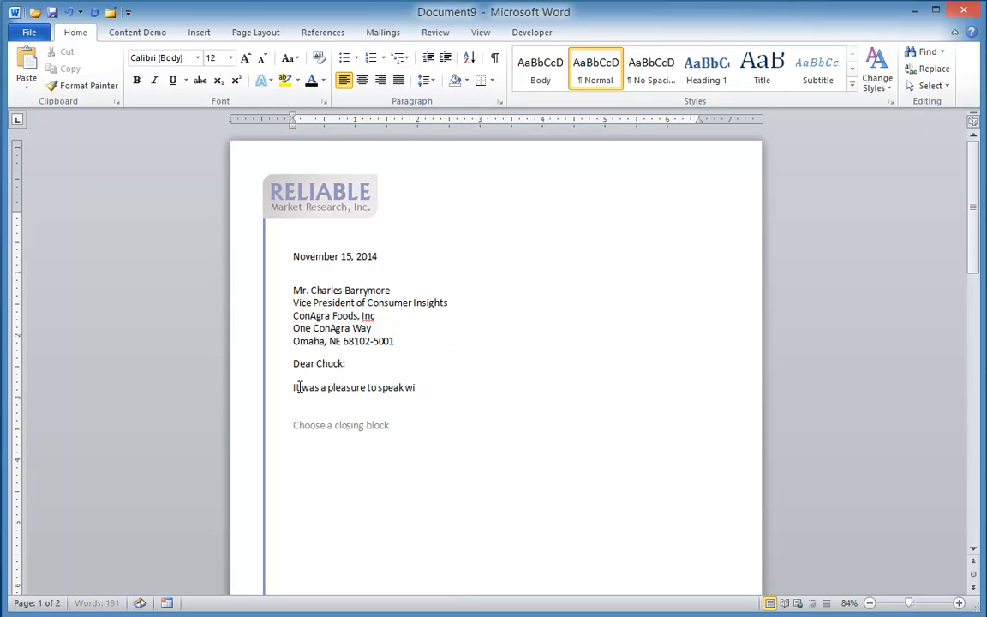
type("you this week.  Thanks so")
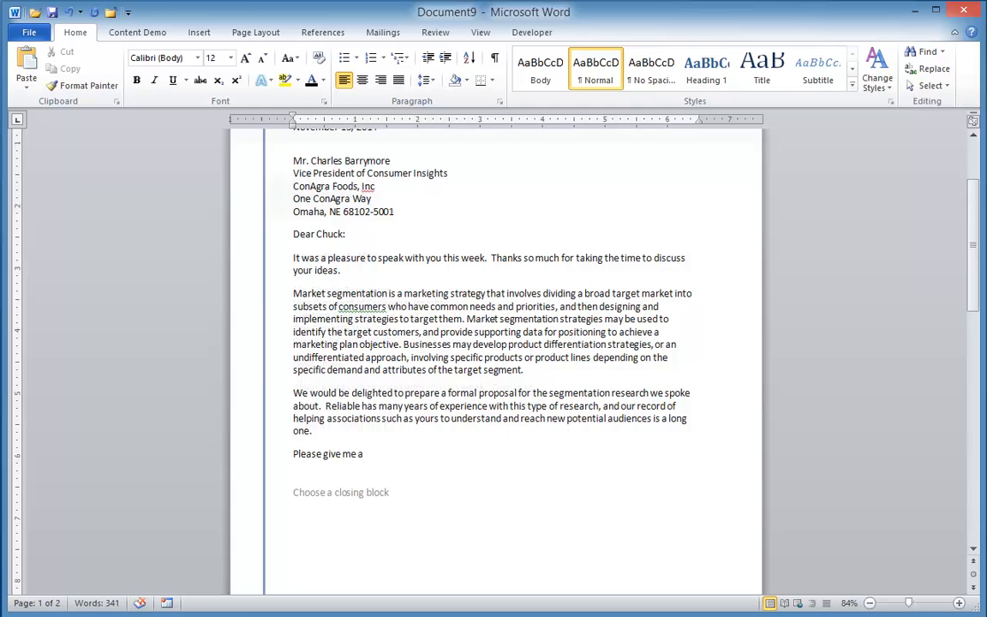
End the letter body below the proposal paragraph with "Please give me a call if I can be of assistance.".
type("ca")
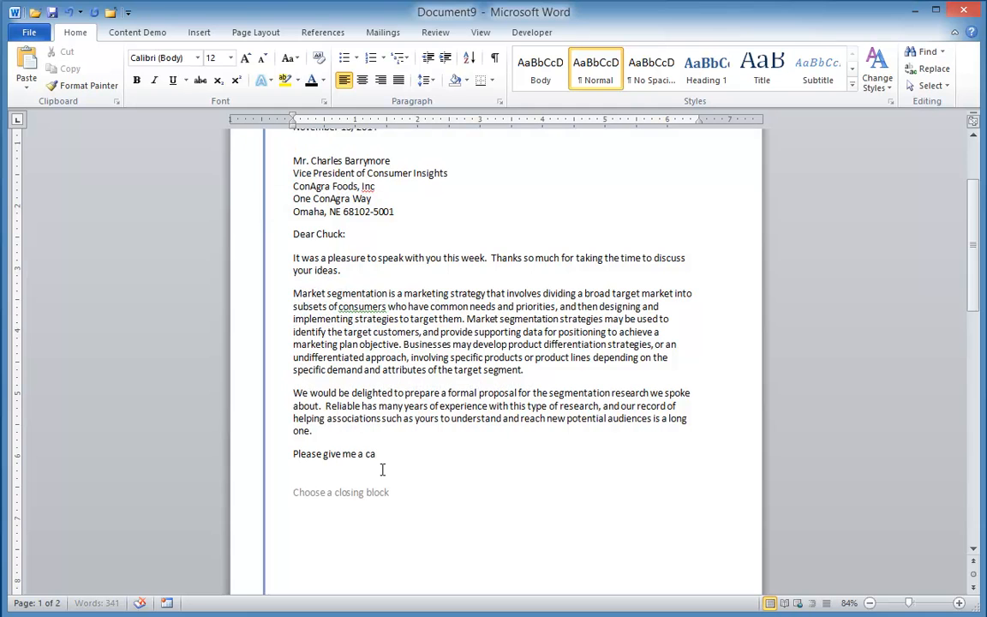
type("ll if I can be of assistance.")
Fill the closing block placeholder with the Account Associate's signature building block and leave the control.
left_click(359, 493)
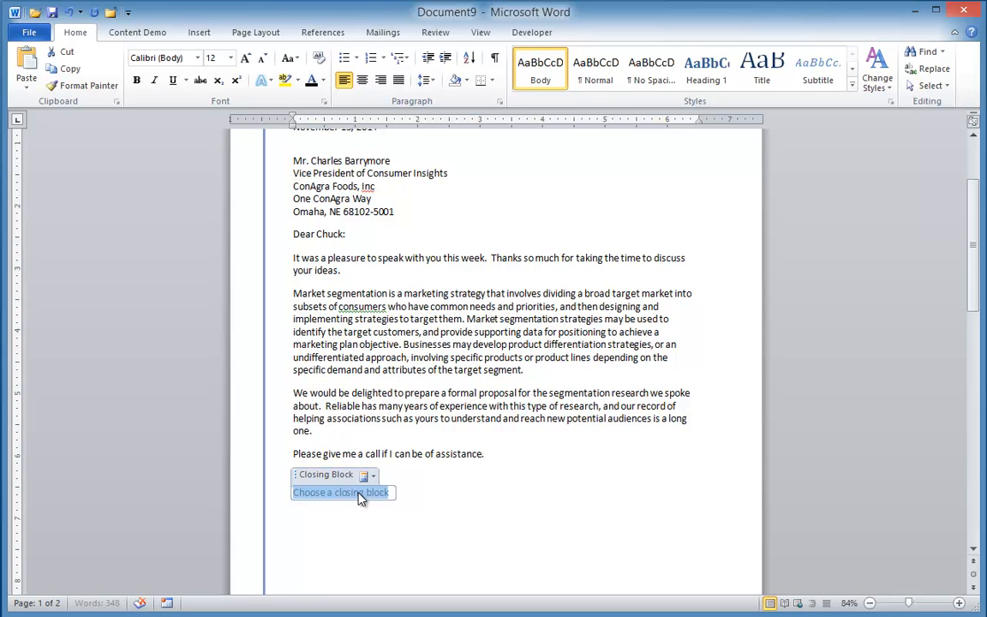
left_click(373, 475)
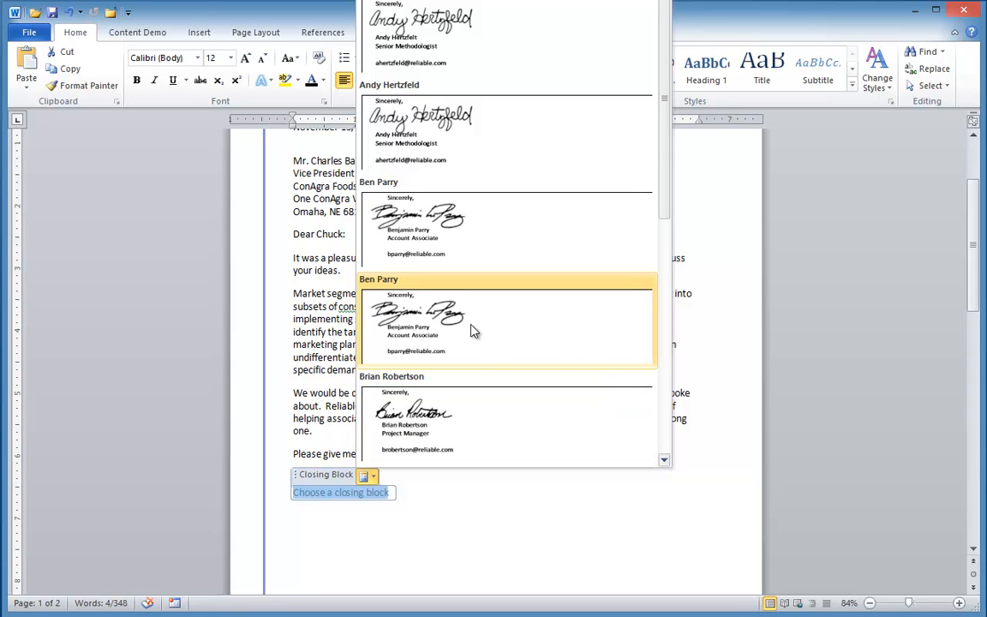
left_click(474, 332)
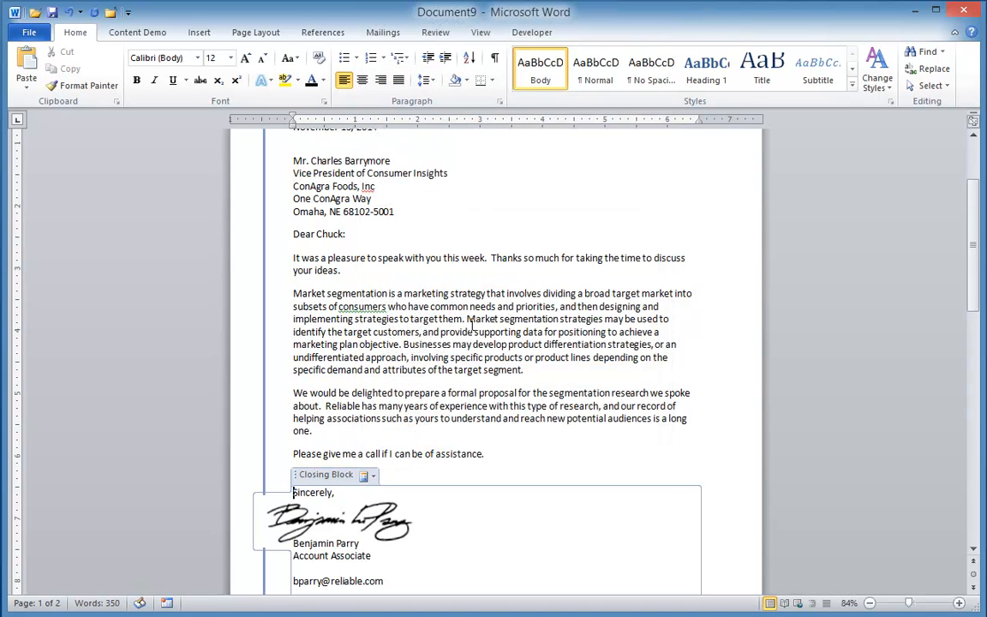
scroll(663, 474, "down", 2)
left_click(414, 538)
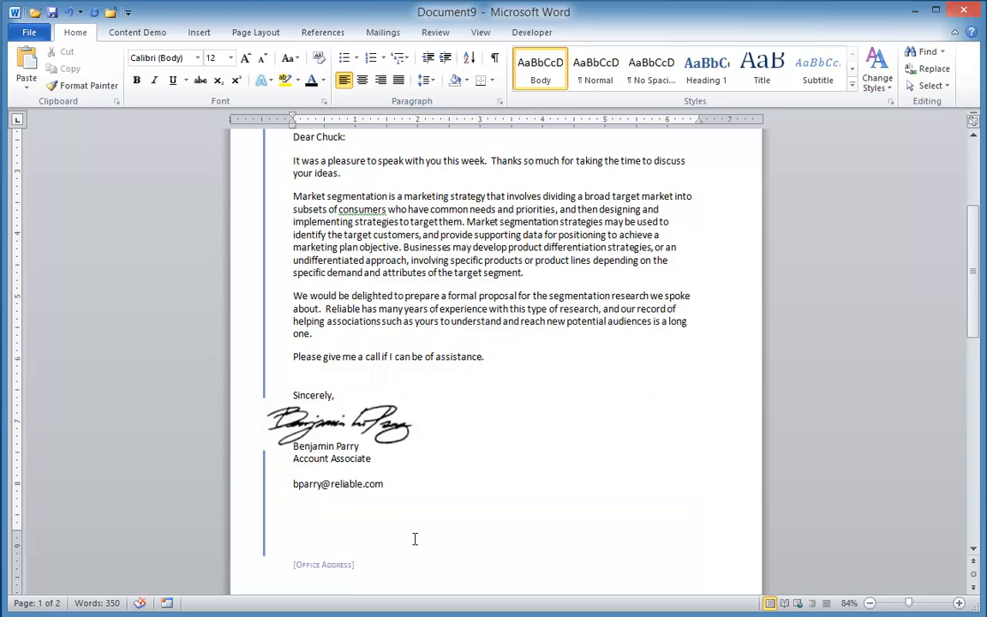